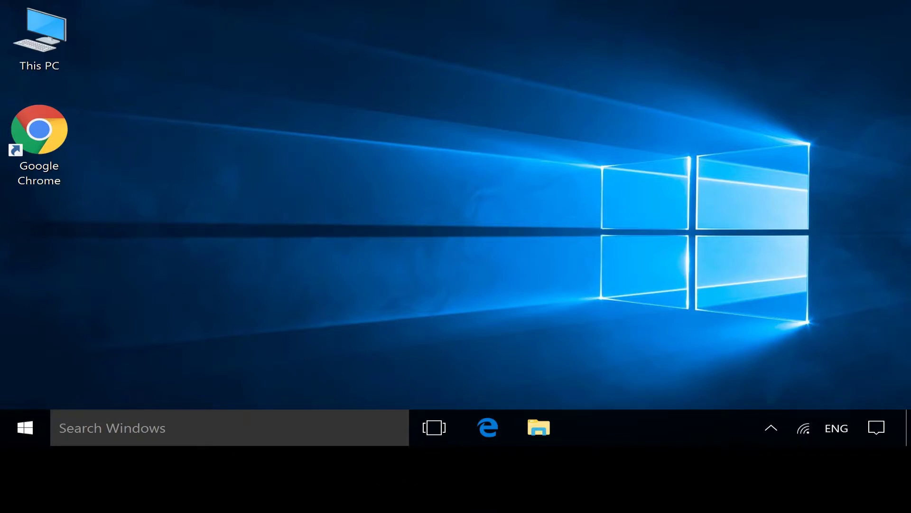
Step: Launch Google Chrome and load support.hp.com/drivers
left_click(39, 129)
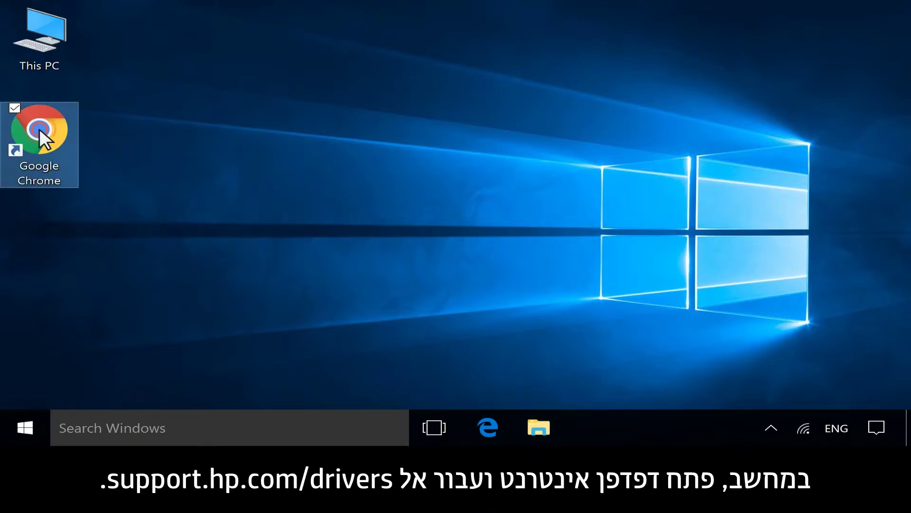
double_click(39, 130)
type("supp")
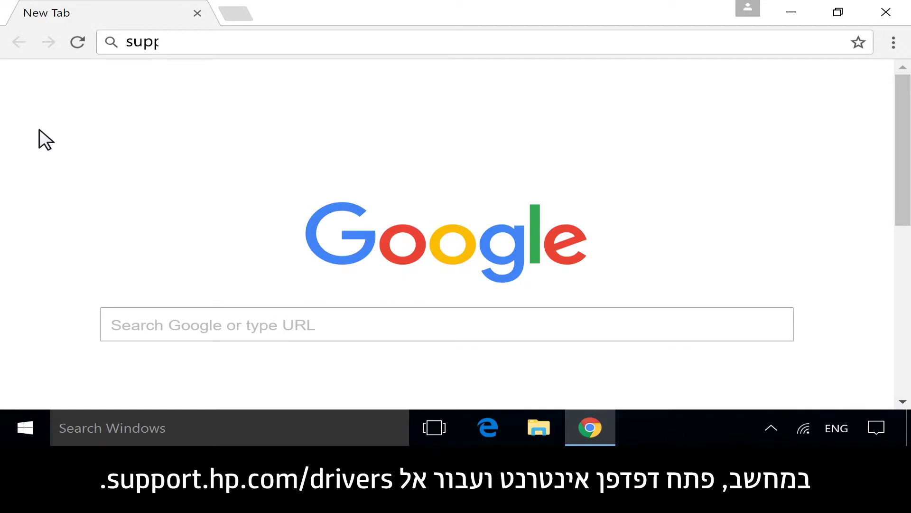
type("ort.hp.com/driv")
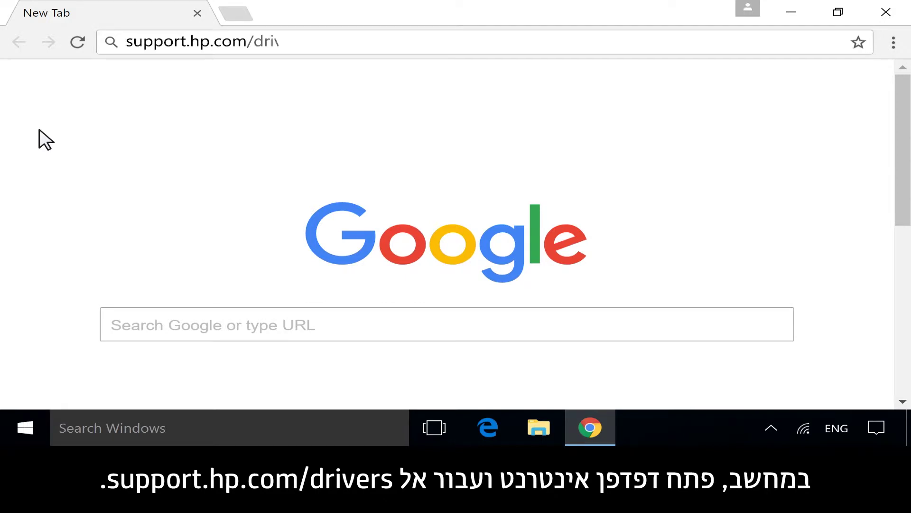
type("ers")
key("Return")
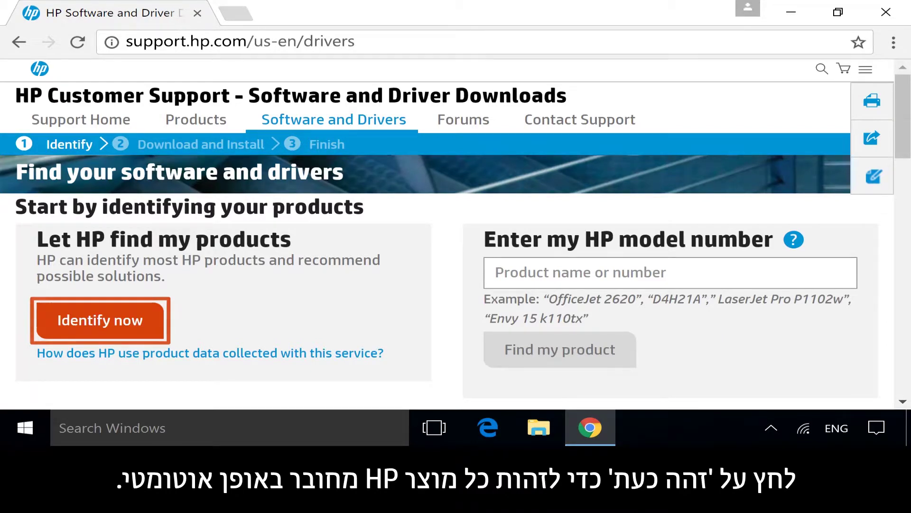
Step: Search the model 'HP OMEN Notebook - 15t' and choose the 15t-5000 CTO
left_click(492, 272)
type("HP OMEN Notebook - ")
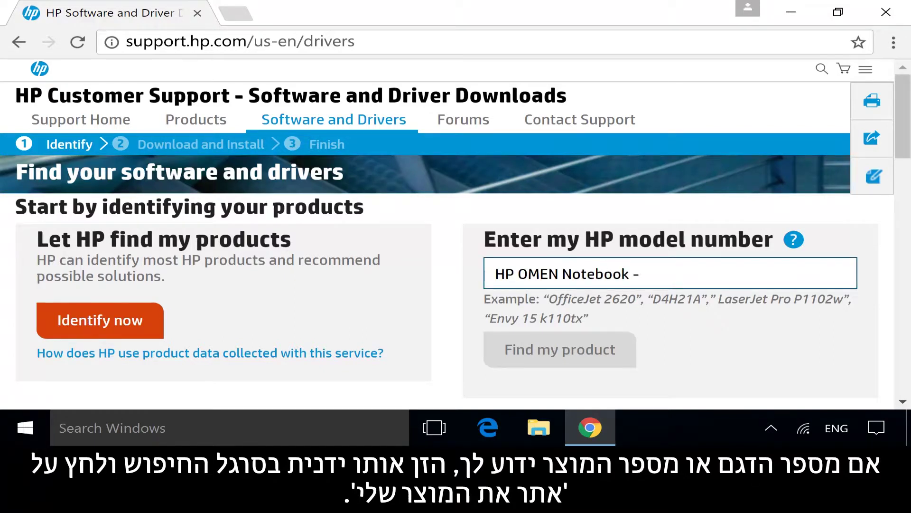
type("15t")
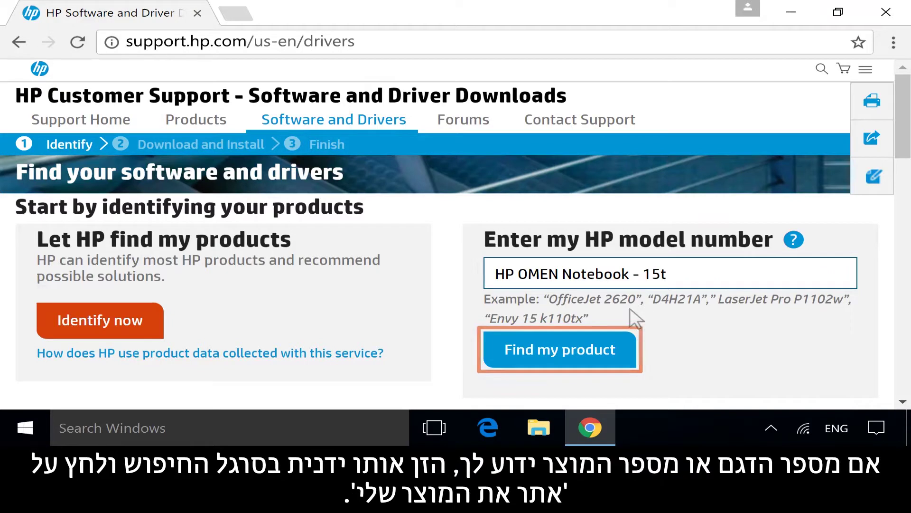
left_click(581, 350)
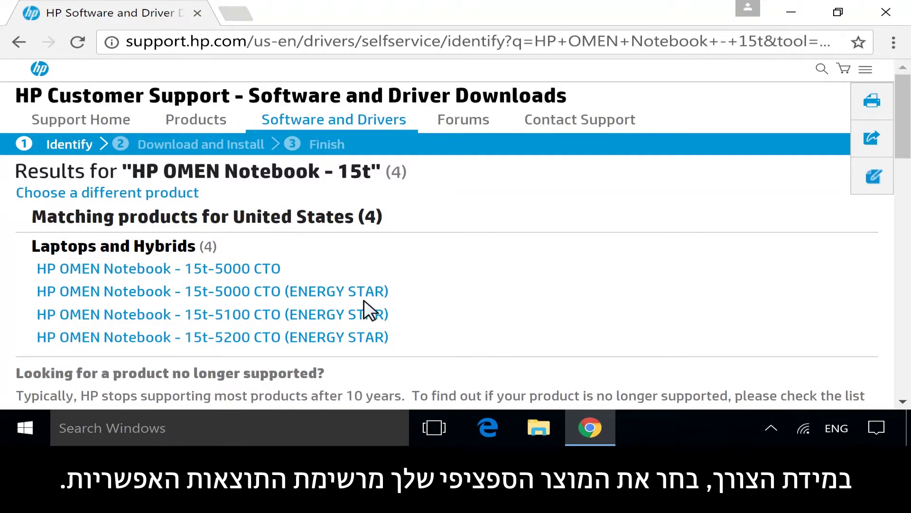
left_click(229, 267)
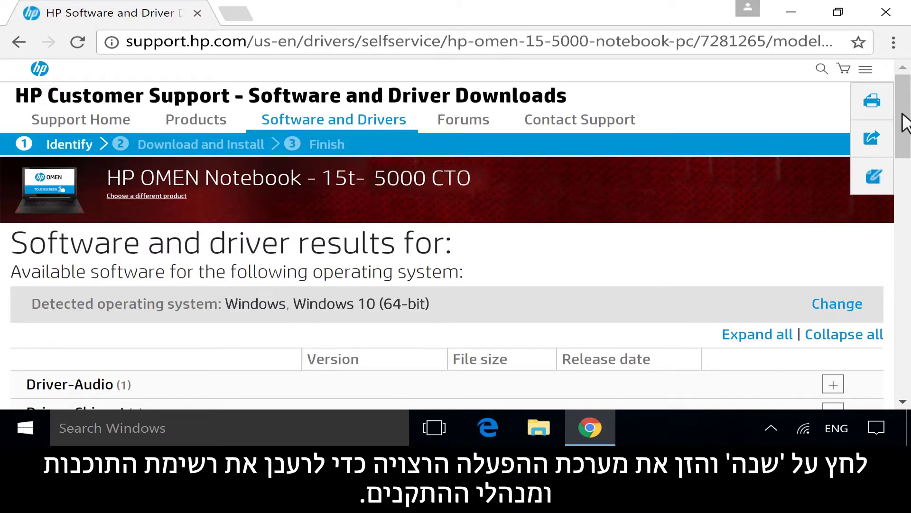
left_click_drag(902, 118, 903, 221)
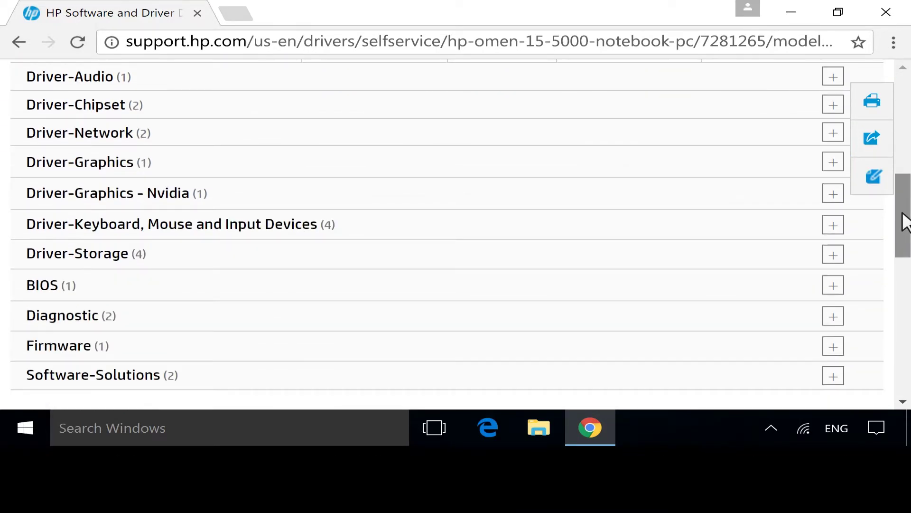
Step: Expand Driver-Network and show the Intel Wireless LAN Drivers details
left_click(834, 132)
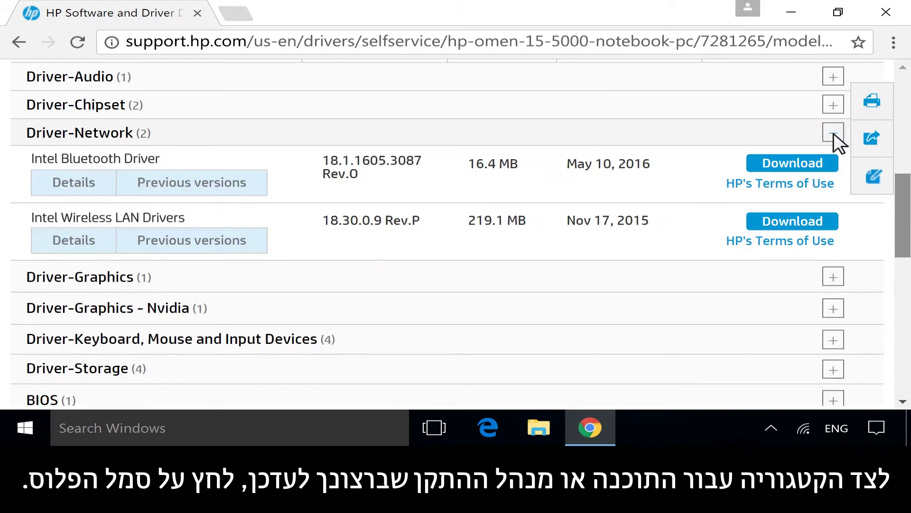
left_click(77, 241)
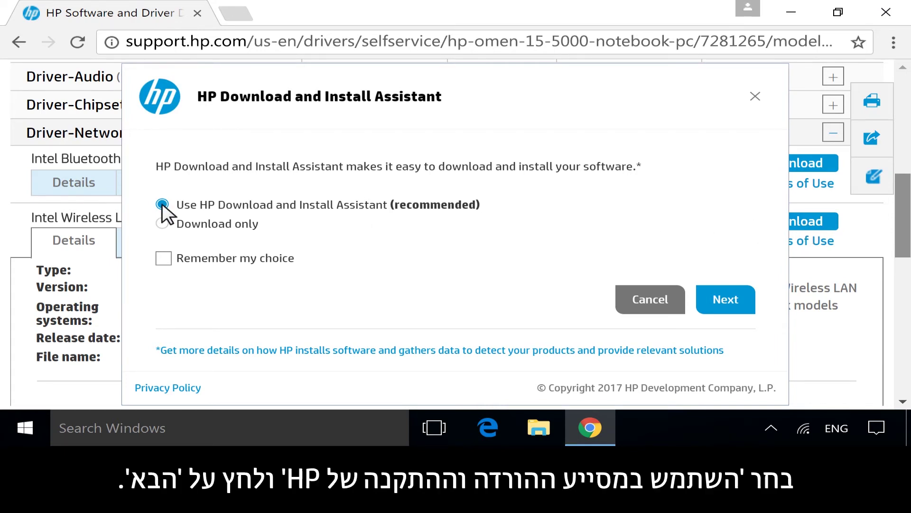
Step: Continue with 'Use HP Download and Install Assistant' for the Intel Wireless LAN driver
left_click(726, 299)
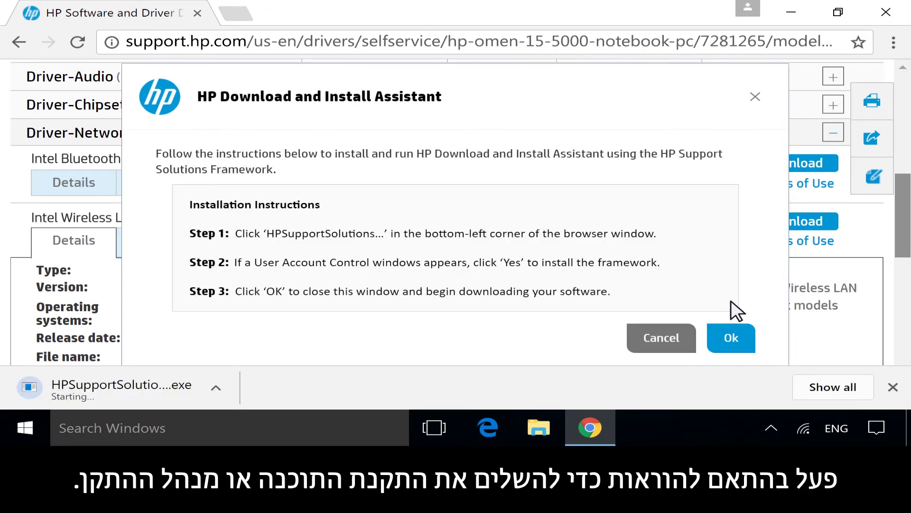